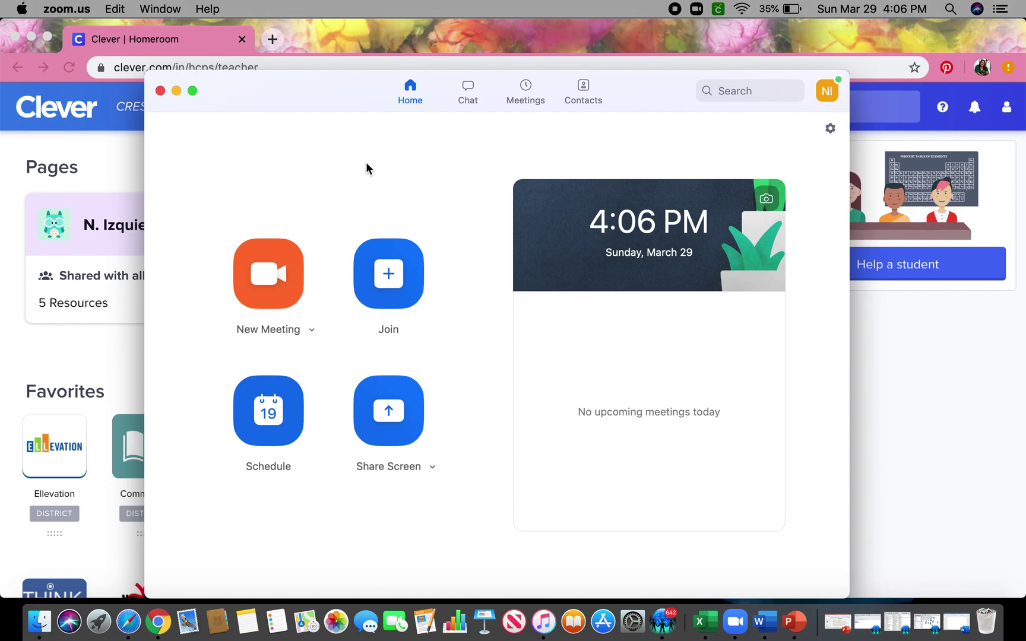
Minimize Chrome and show Zoom's new-meeting options with video and PMI enabled
{"action": "left_click", "coordinate": [31, 36]}
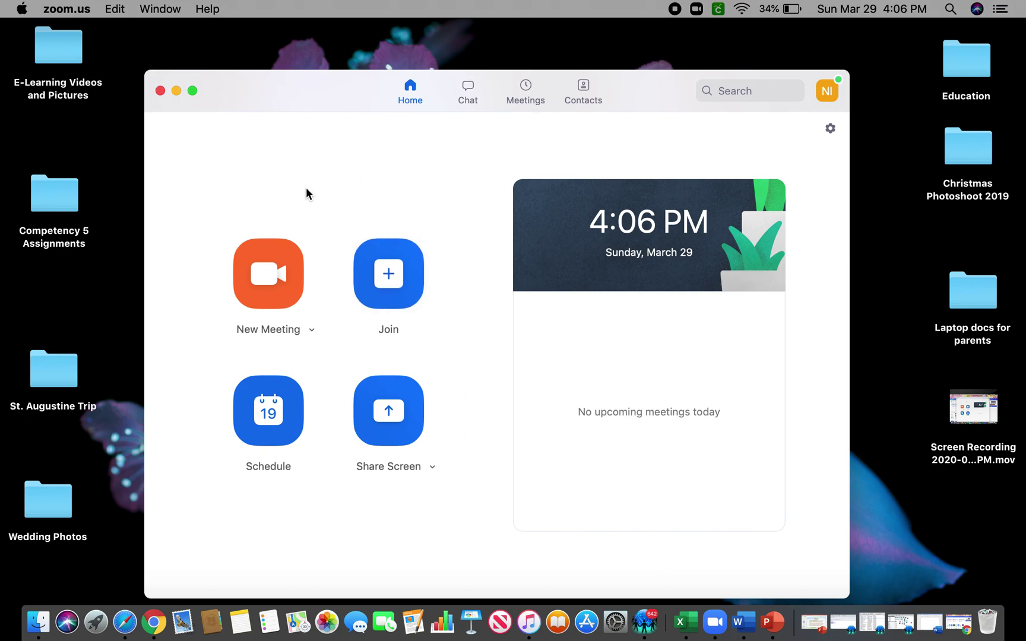
{"action": "left_click", "coordinate": [311, 331]}
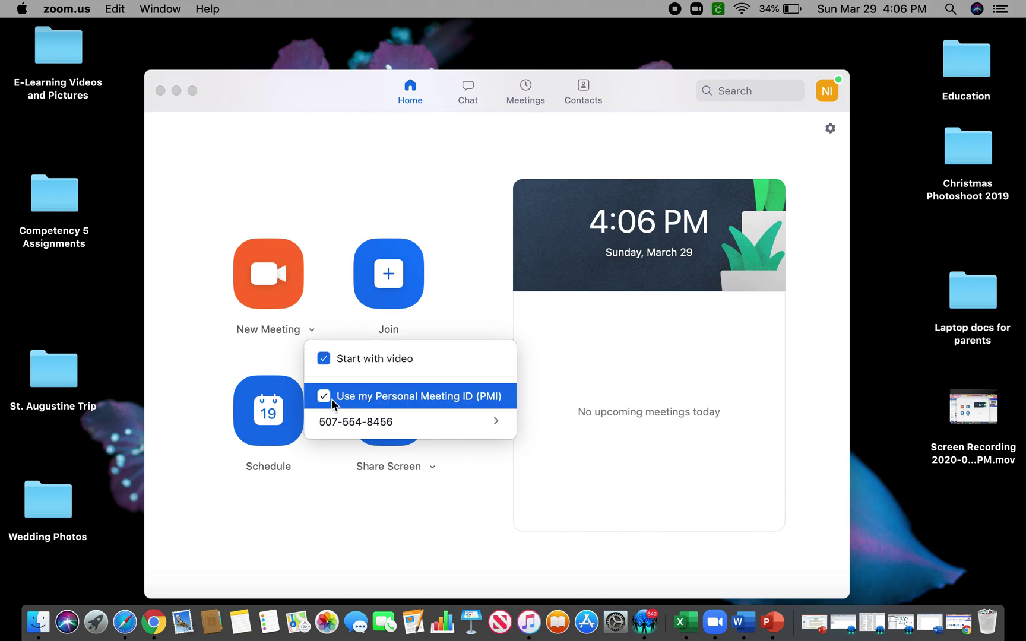
Copy the personal meeting ID invitation and bring blank Word Document2 forward
{"action": "mouse_move", "coordinate": [453, 423]}
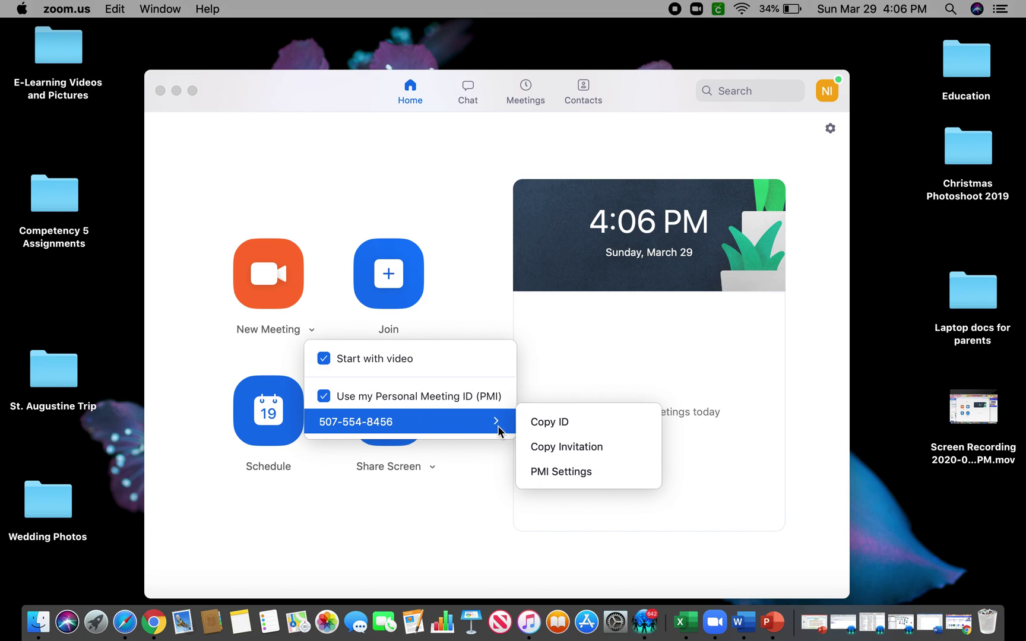
{"action": "left_click", "coordinate": [554, 451]}
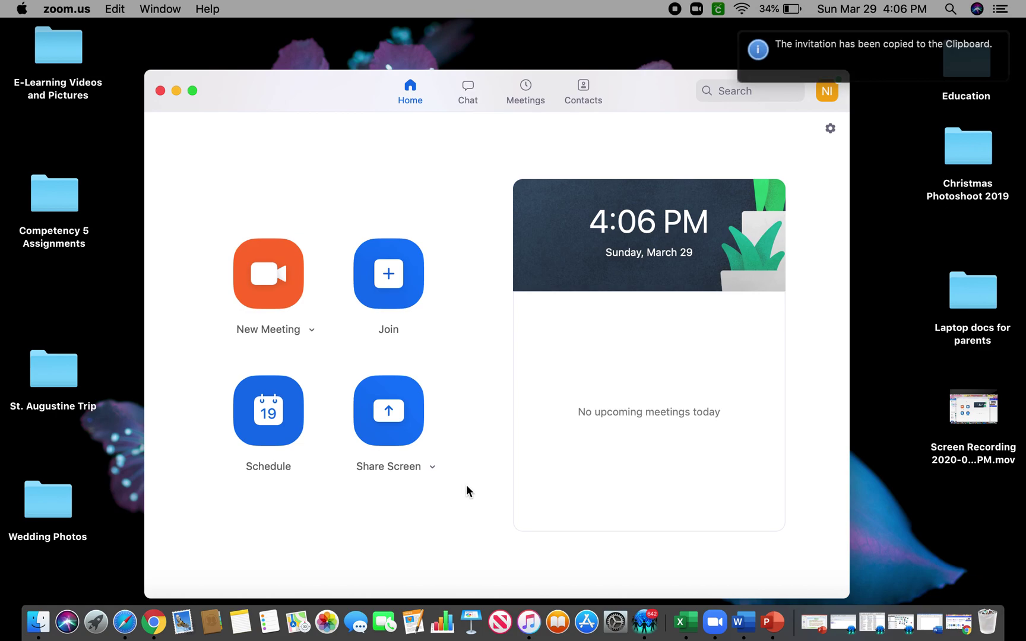
{"action": "left_click", "coordinate": [931, 624]}
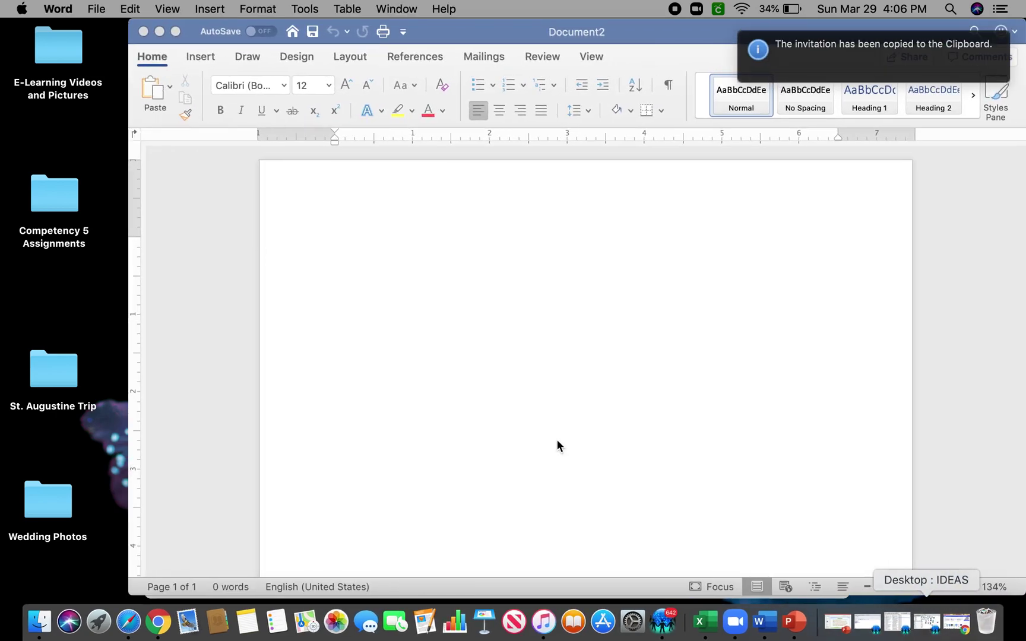
Paste the Zoom invitation into Document2, copy its meeting URL, and return to Chrome
{"action": "right_click", "coordinate": [363, 255]}
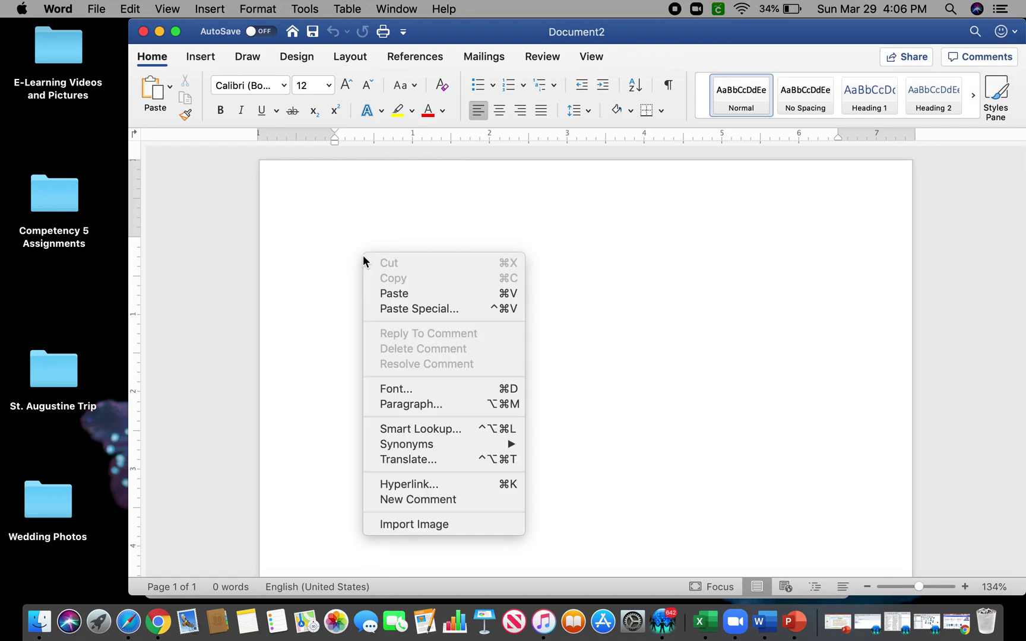
{"action": "left_click", "coordinate": [403, 302]}
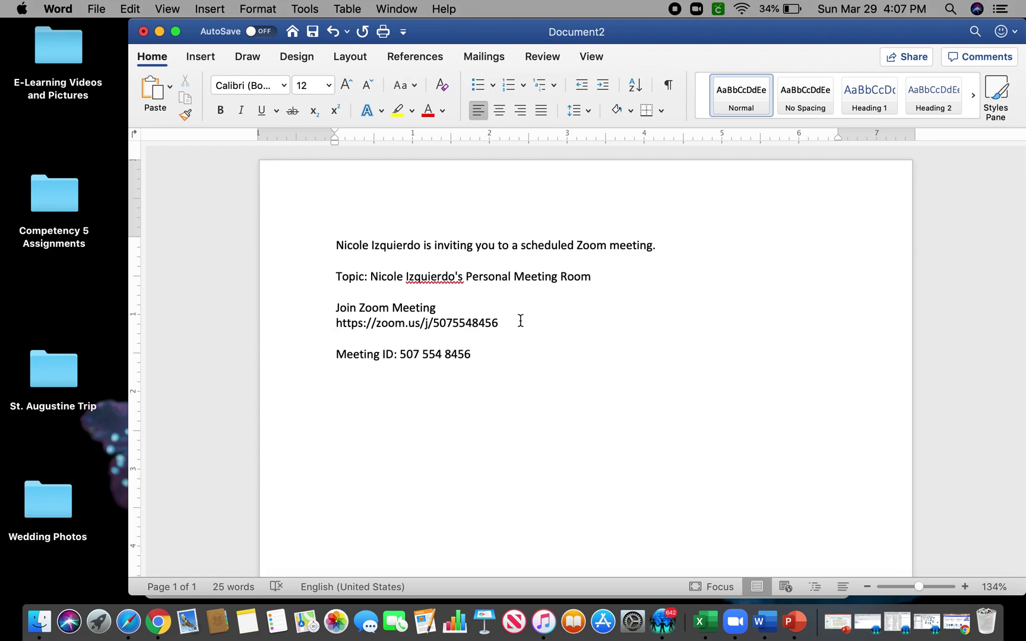
{"action": "left_click_drag", "start_coordinate": [501, 321], "coordinate": [327, 323]}
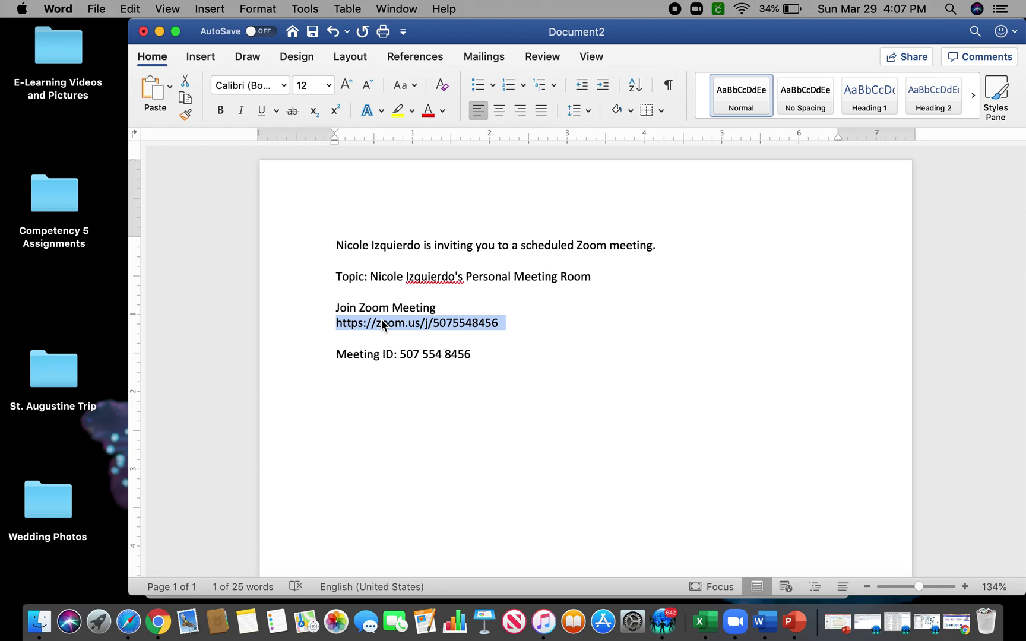
{"action": "right_click", "coordinate": [381, 321]}
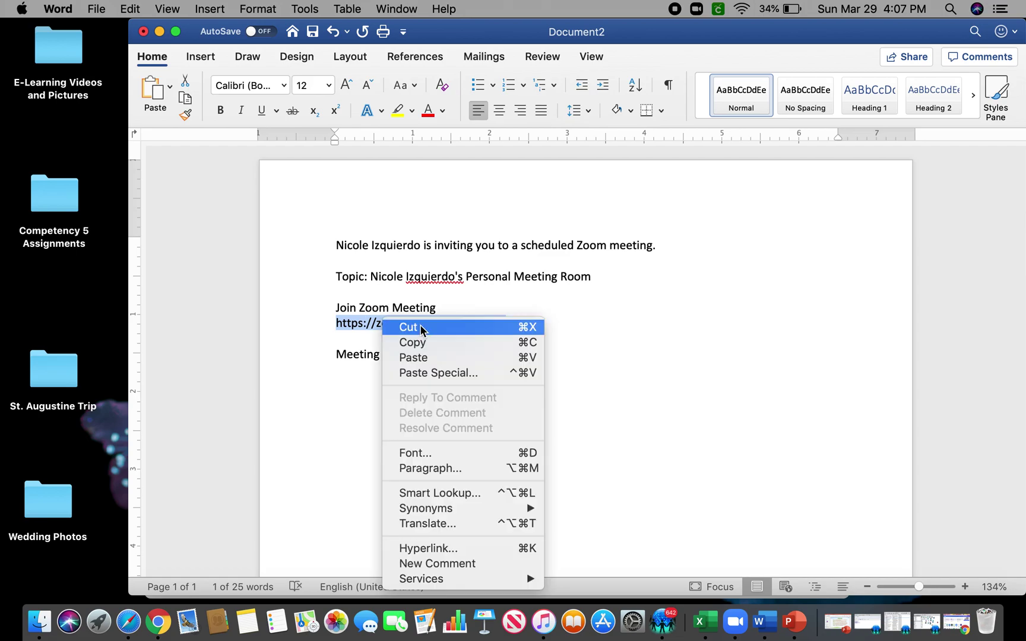
{"action": "left_click", "coordinate": [430, 347]}
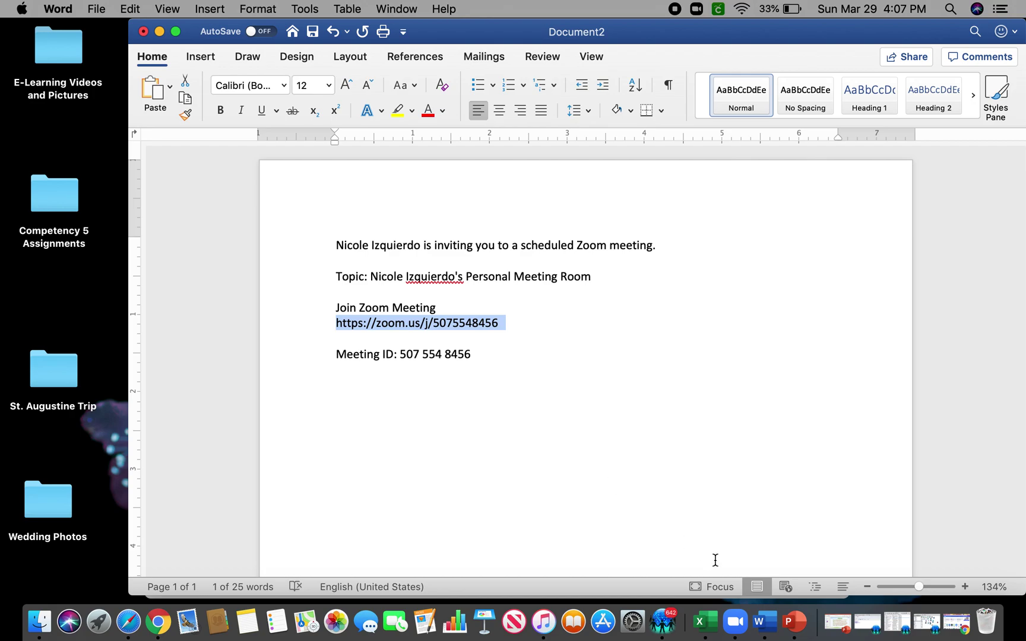
{"action": "left_click", "coordinate": [158, 622]}
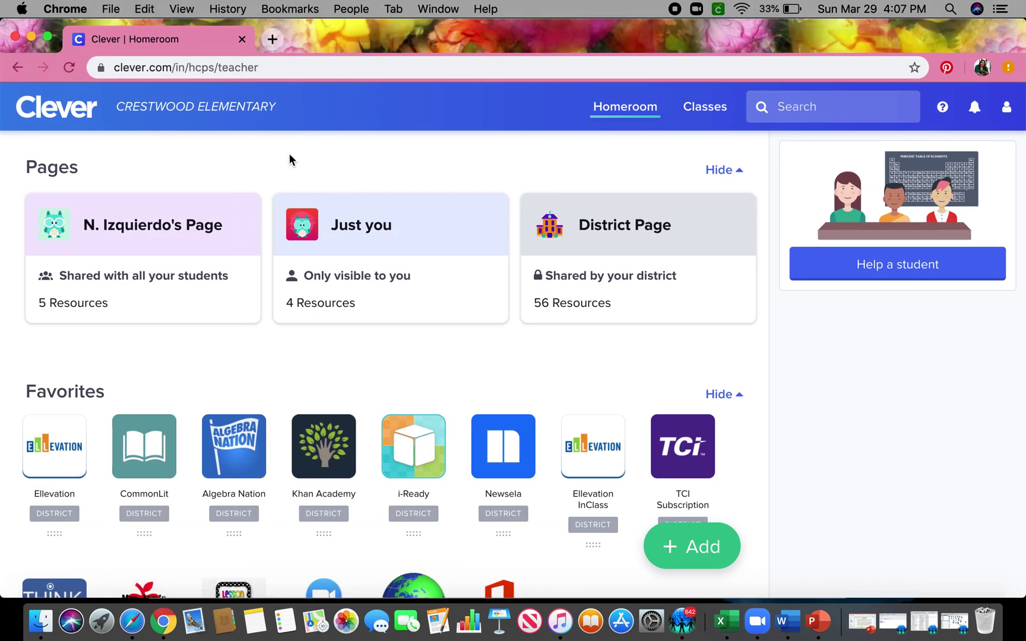
Open the teacher's own Clever page and bring up its Category, Link and App choices
{"action": "left_click", "coordinate": [108, 231]}
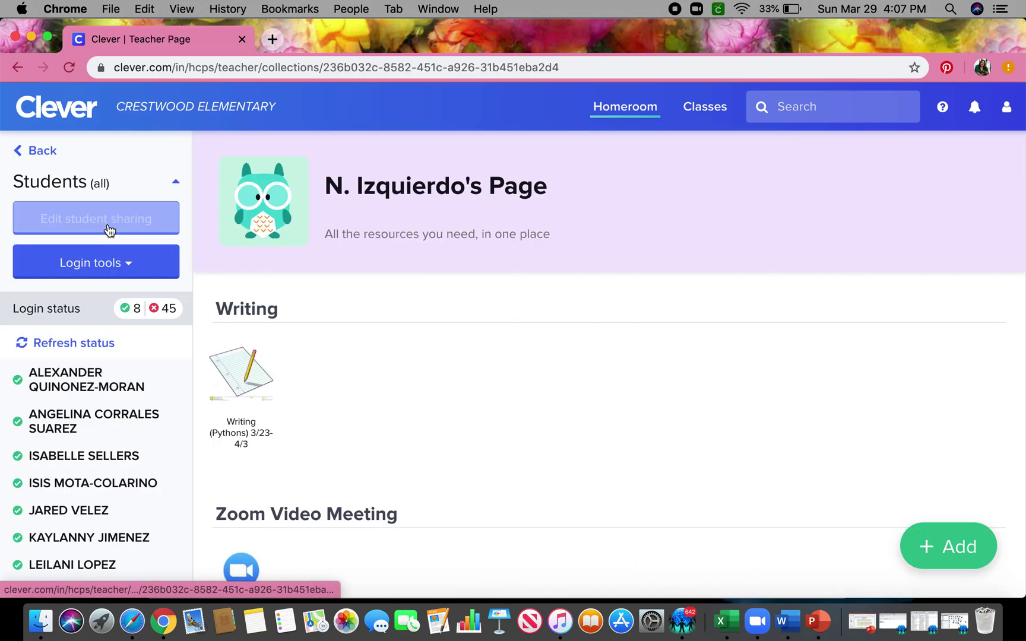
{"action": "scroll", "coordinate": [427, 406], "scroll_direction": "down", "scroll_amount": 3}
{"action": "scroll", "coordinate": [426, 406], "scroll_direction": "down", "scroll_amount": 2}
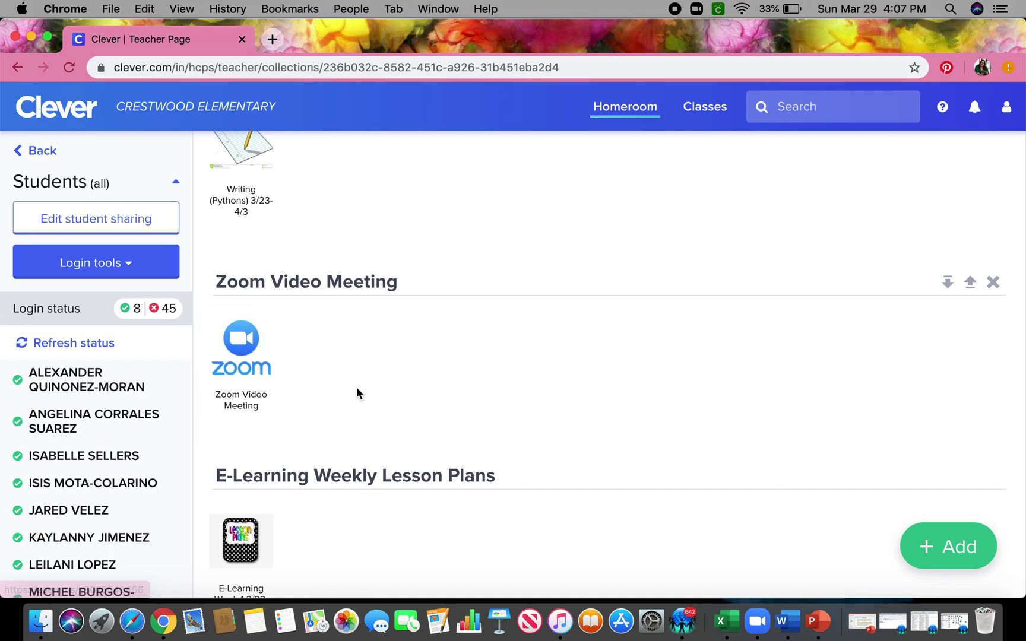
{"action": "scroll", "coordinate": [362, 343], "scroll_direction": "up", "scroll_amount": 4}
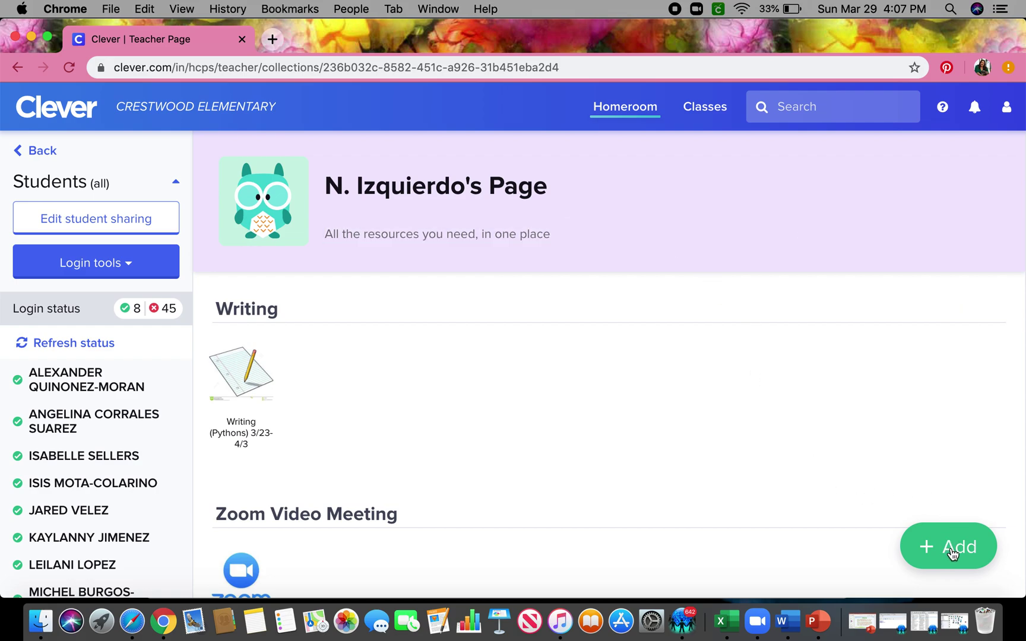
{"action": "left_click", "coordinate": [922, 547]}
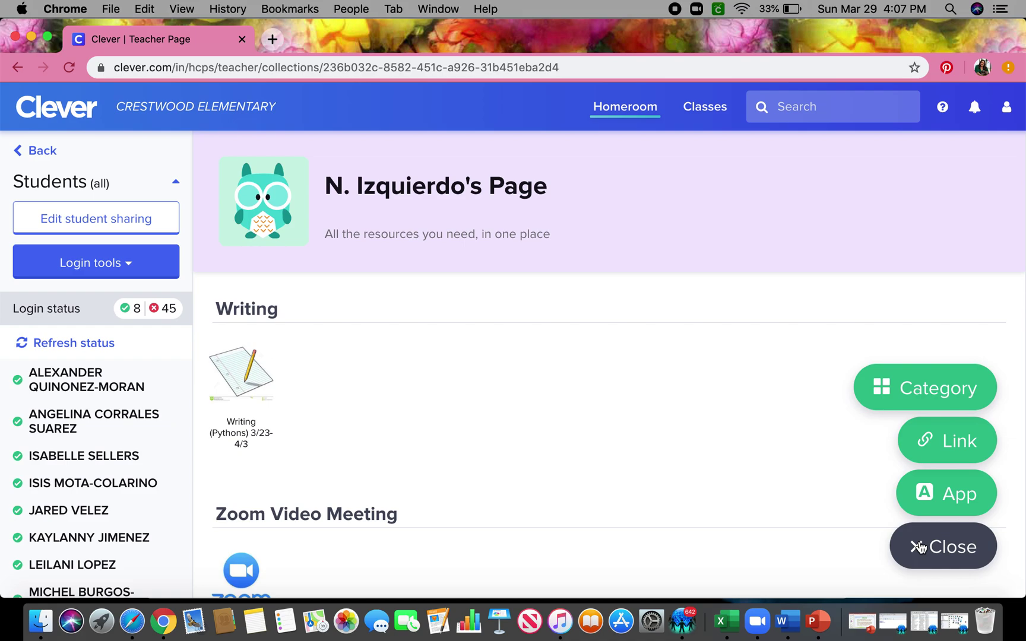
Add a new category titled 'Zoom' above Writing on the teacher page
{"action": "left_click", "coordinate": [899, 386]}
{"action": "left_click", "coordinate": [408, 306]}
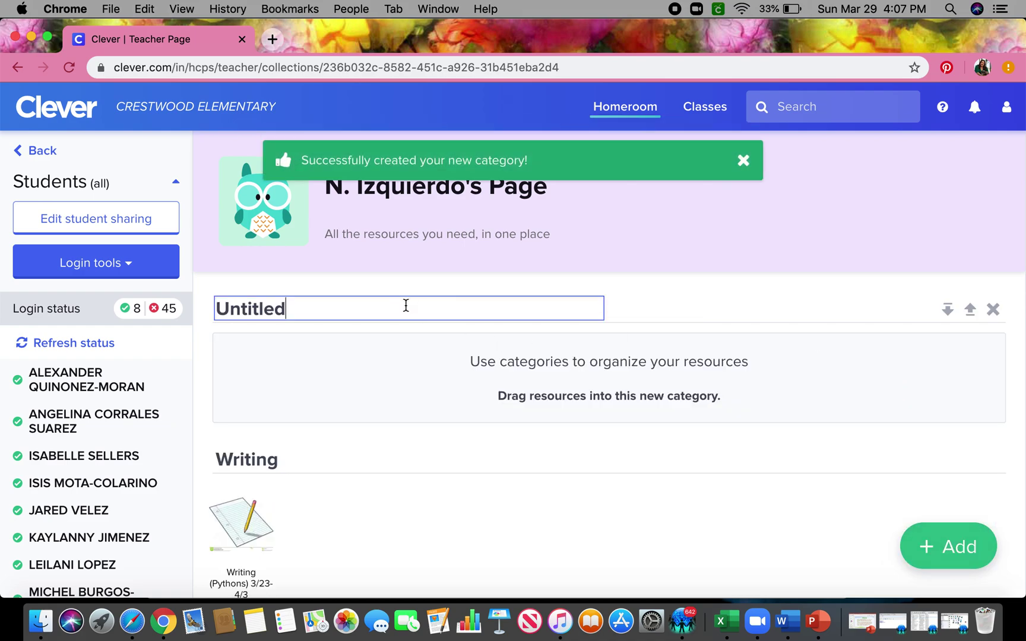
{"action": "key", "text": "BackSpace"}
{"action": "key", "text": "BackSpace"}
{"action": "key", "text": "BackSpace"}
{"action": "key", "text": "BackSpace"}
{"action": "key", "text": "BackSpace"}
{"action": "key", "text": "BackSpace"}
{"action": "key", "text": "BackSpace"}
{"action": "key", "text": "BackSpace"}
{"action": "type", "text": "Zoom"}
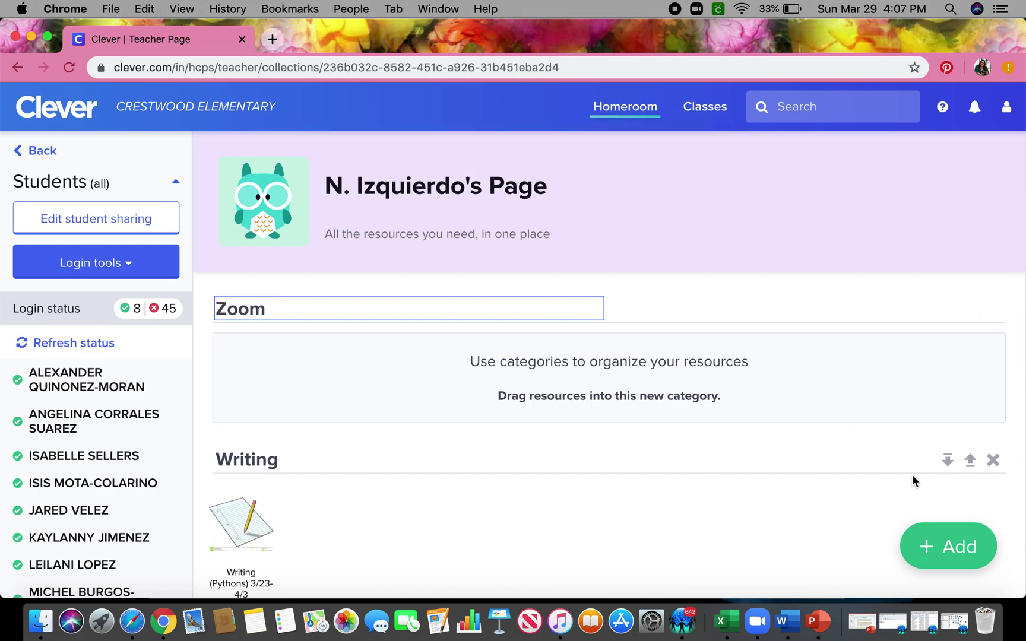
{"action": "left_click", "coordinate": [927, 551]}
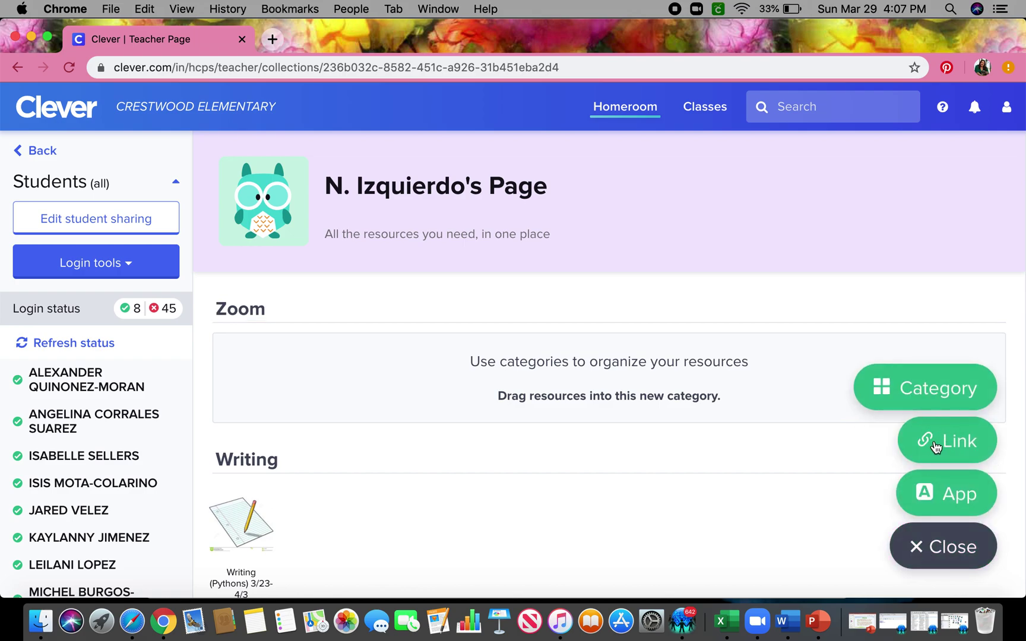
Start a new link and paste the Zoom meeting URL as its address
{"action": "left_click", "coordinate": [935, 445]}
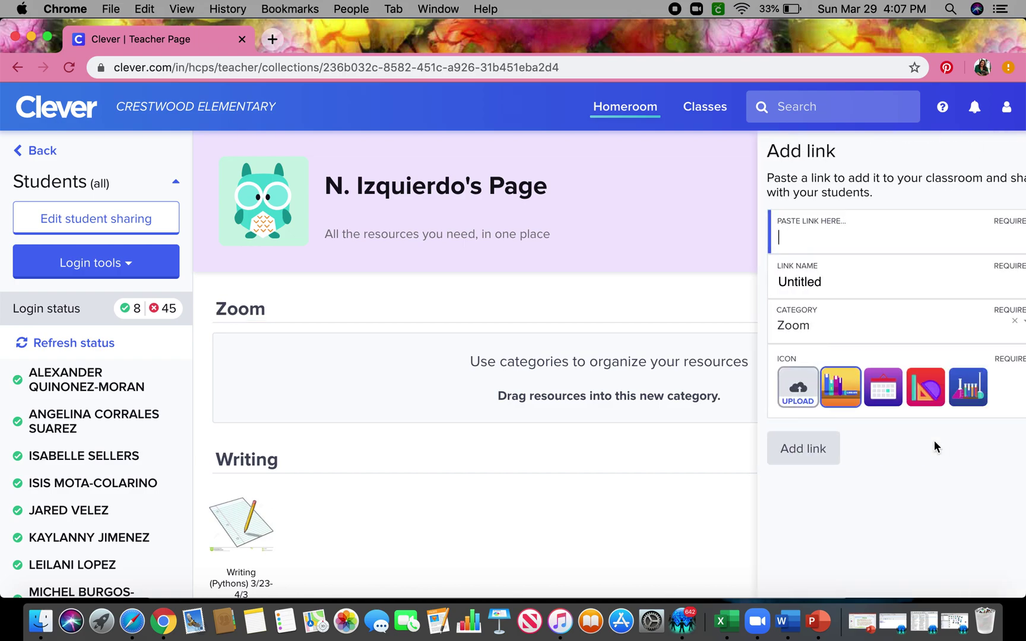
{"action": "left_click", "coordinate": [774, 240]}
{"action": "right_click", "coordinate": [775, 239]}
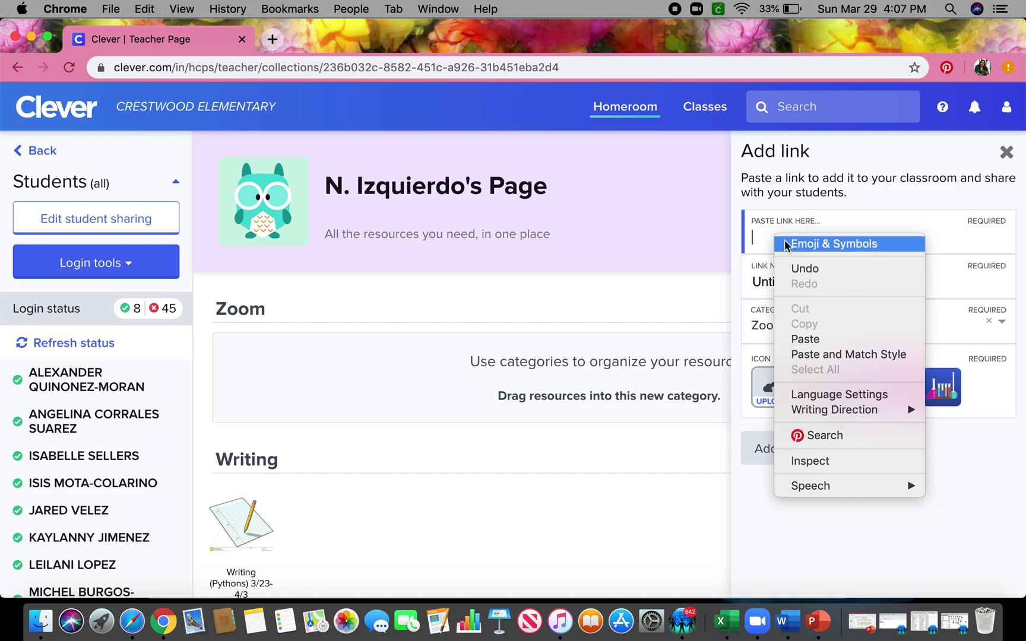
Name the link 'Zoom' in place of 'Untitled', filed under the Zoom category
{"action": "left_click", "coordinate": [814, 339]}
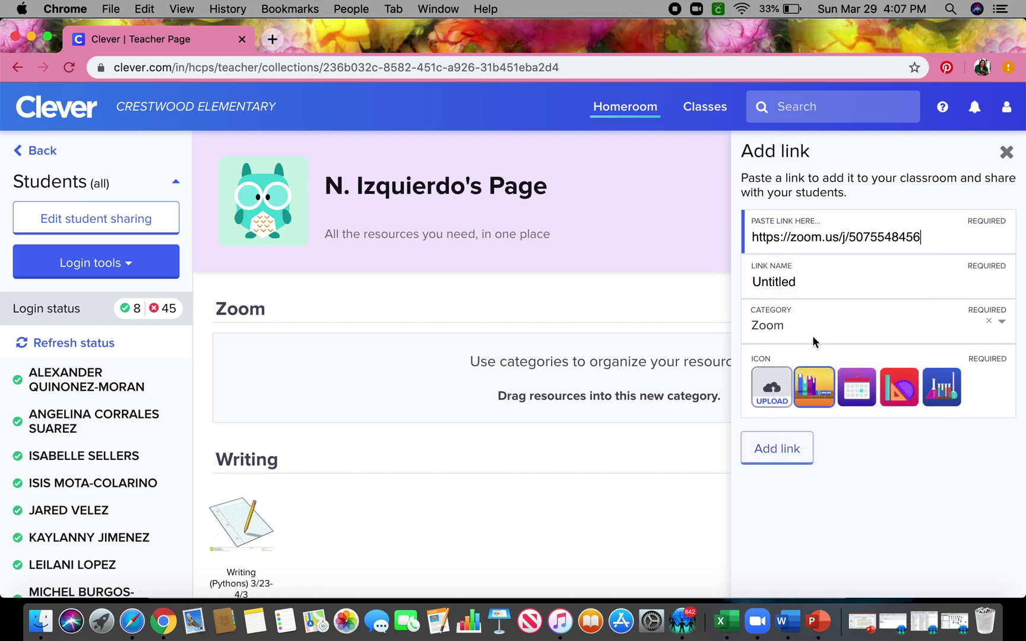
{"action": "left_click", "coordinate": [802, 281]}
{"action": "key", "text": "BackSpace"}
{"action": "key", "text": "BackSpace"}
{"action": "key", "text": "BackSpace"}
{"action": "key", "text": "BackSpace"}
{"action": "key", "text": "BackSpace"}
{"action": "key", "text": "BackSpace"}
{"action": "key", "text": "BackSpace"}
{"action": "key", "text": "BackSpace"}
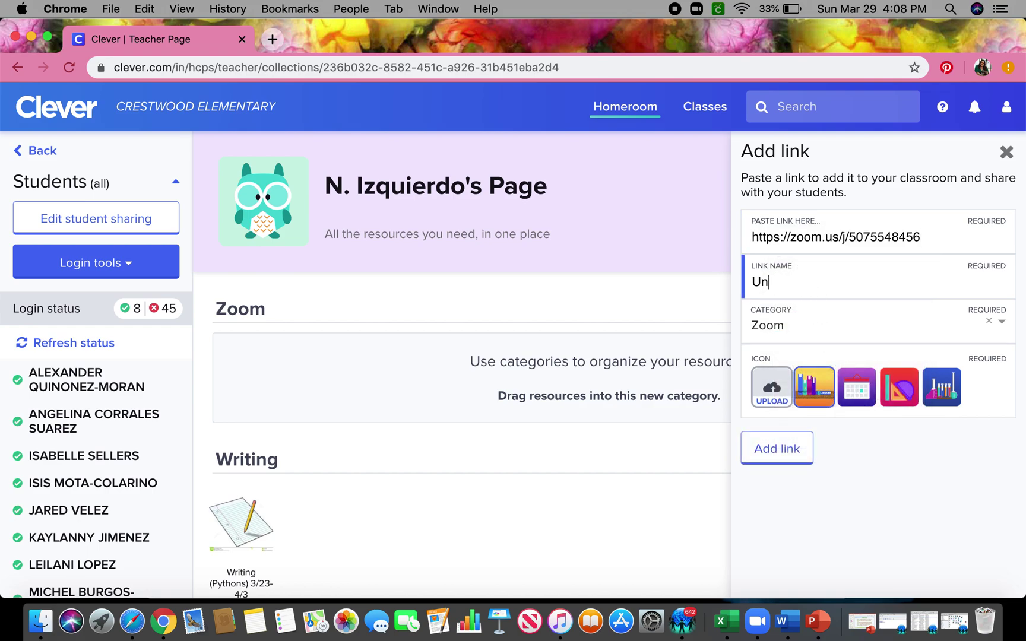
{"action": "type", "text": "Zoom"}
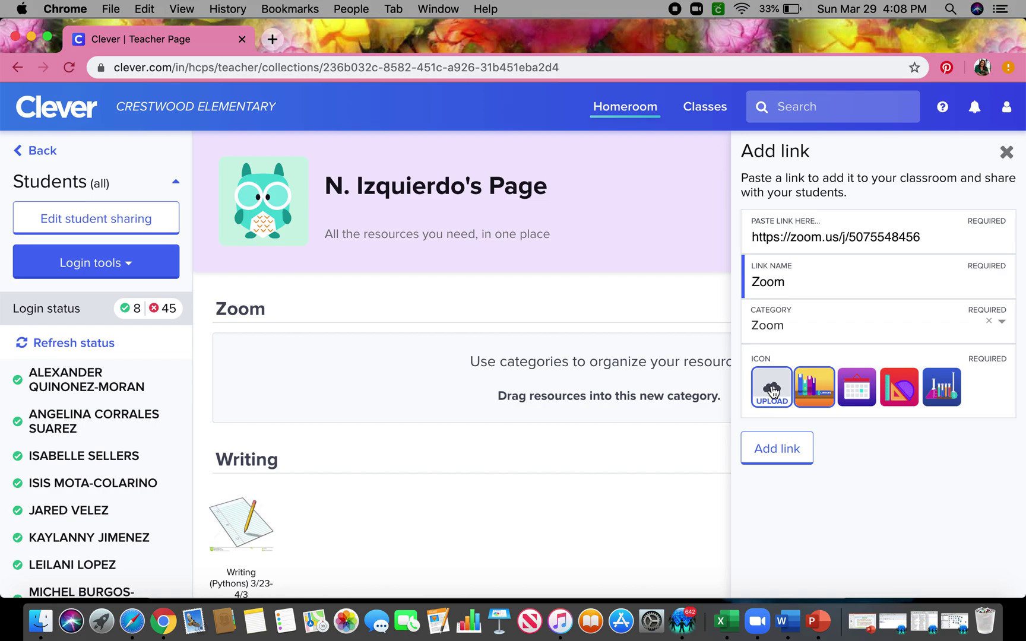
{"action": "scroll", "coordinate": [625, 428], "scroll_direction": "down", "scroll_amount": 5}
{"action": "scroll", "coordinate": [625, 428], "scroll_direction": "down", "scroll_amount": 3}
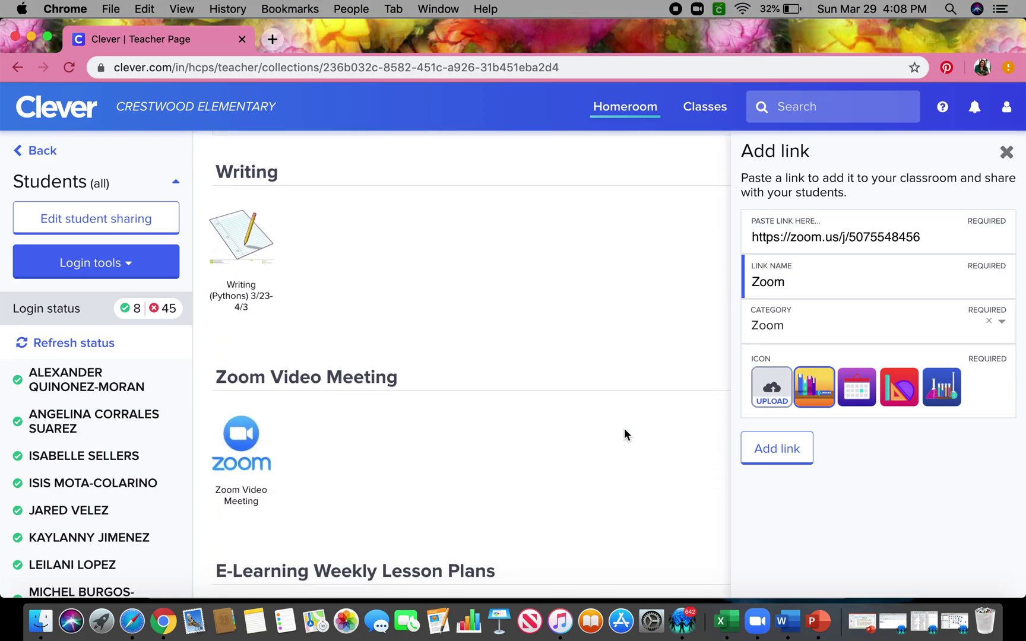
{"action": "scroll", "coordinate": [625, 428], "scroll_direction": "up", "scroll_amount": 3}
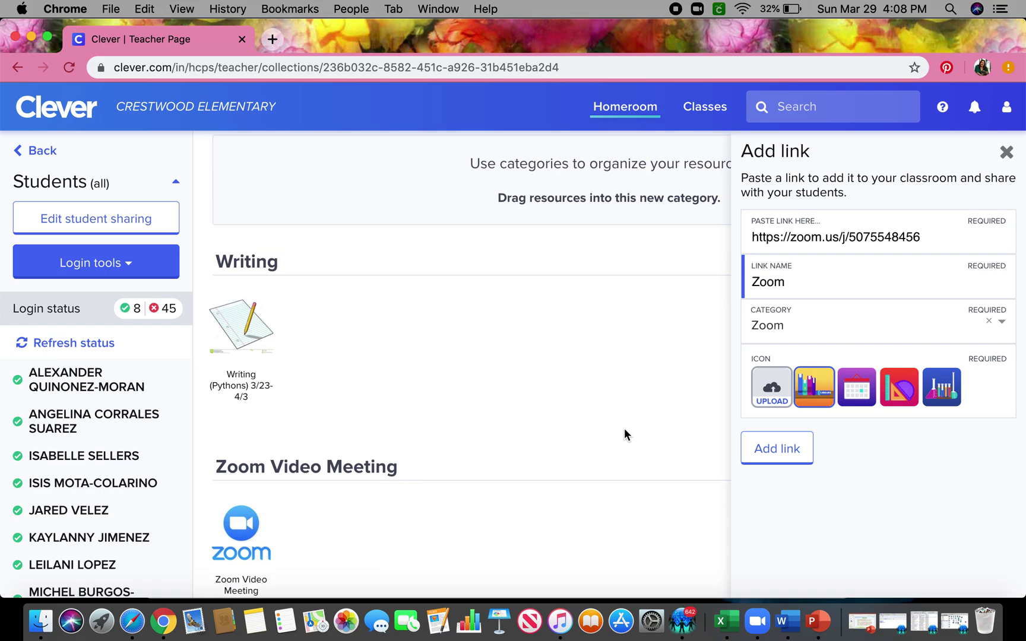
{"action": "scroll", "coordinate": [625, 429], "scroll_direction": "up", "scroll_amount": 4}
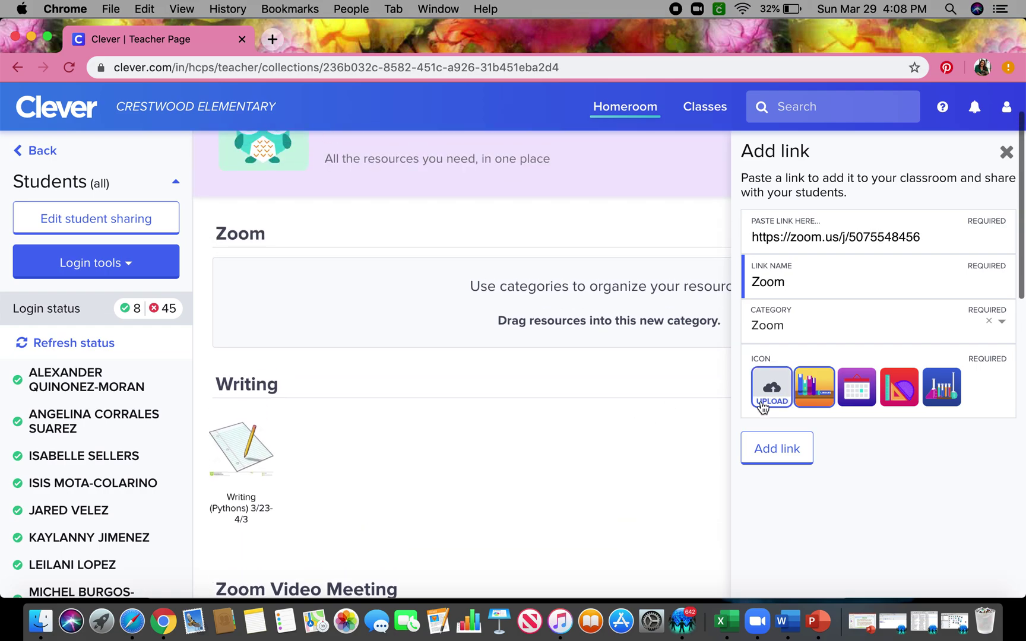
{"action": "scroll", "coordinate": [653, 422], "scroll_direction": "down", "scroll_amount": 4}
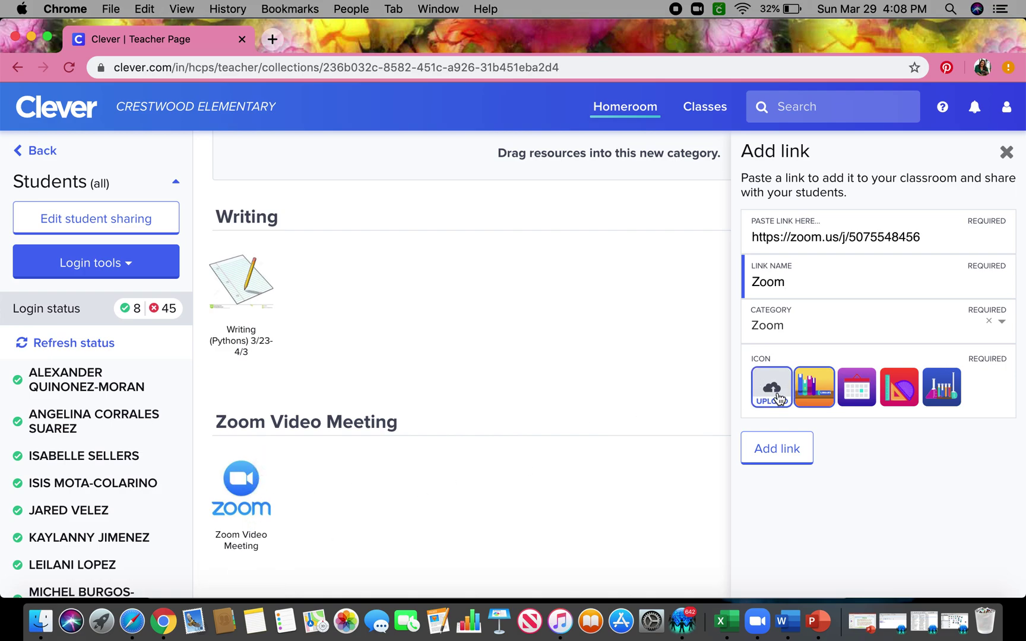
{"action": "left_click", "coordinate": [766, 443]}
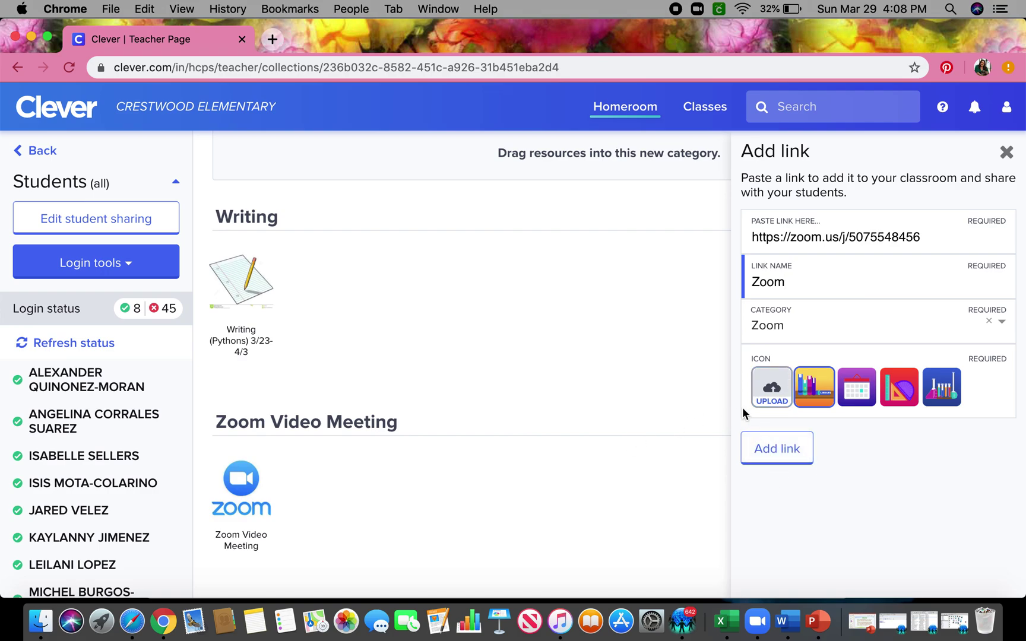
Upload Zoom Thumbnail.jpg, found by searching 'zoom', and choose it as the link icon
{"action": "left_click", "coordinate": [771, 397]}
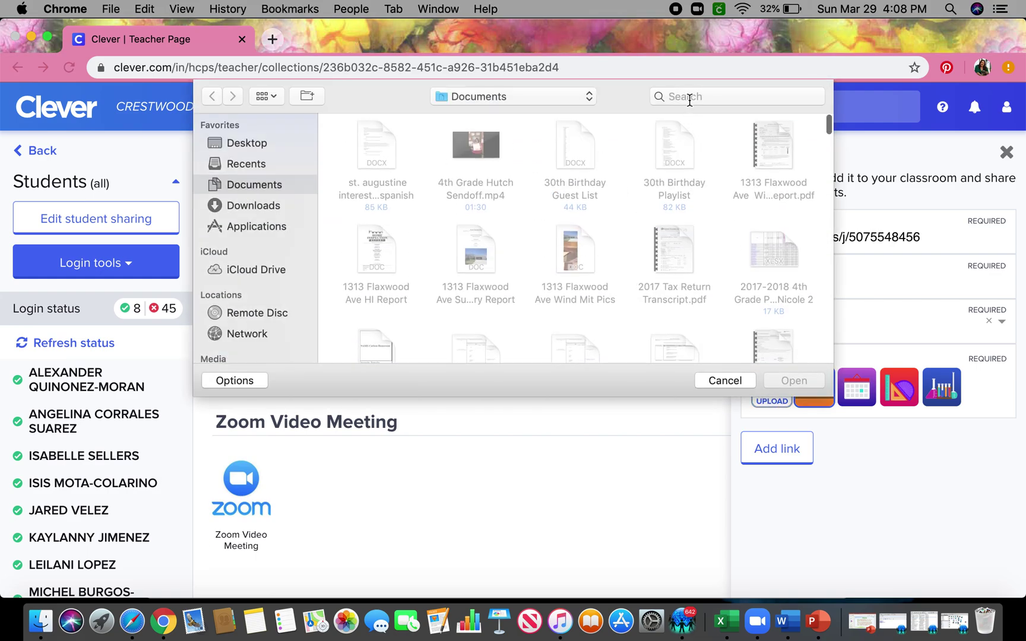
{"action": "left_click", "coordinate": [687, 98]}
{"action": "type", "text": "zoom"}
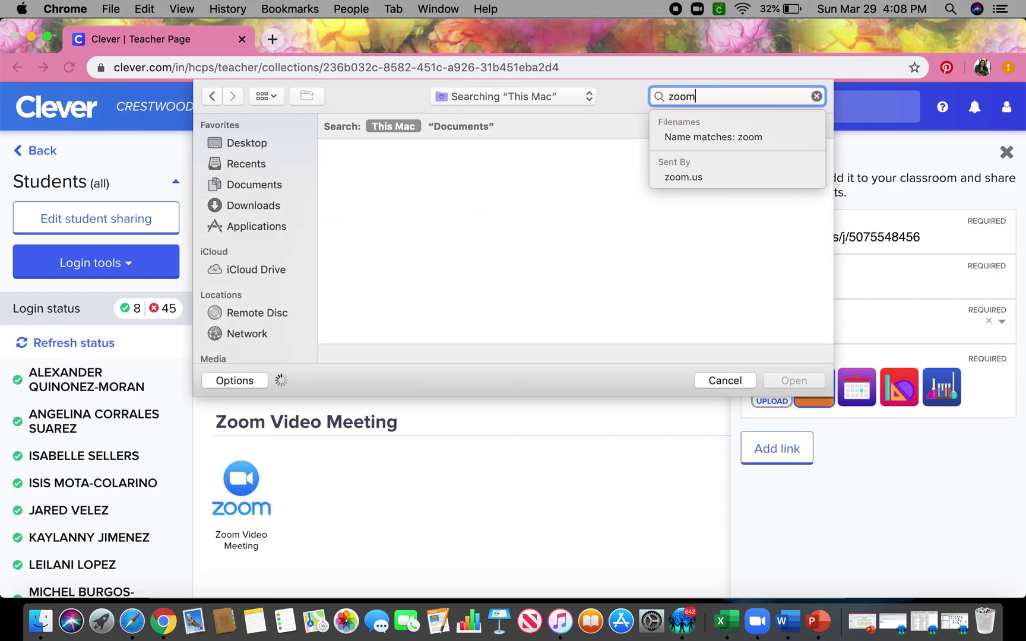
{"action": "double_click", "coordinate": [371, 215]}
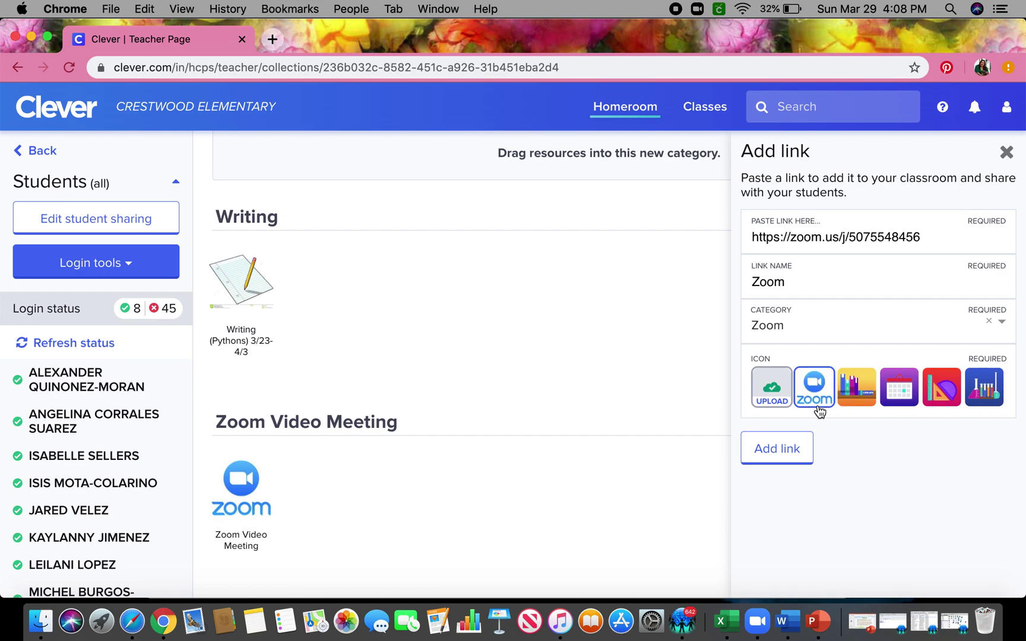
{"action": "left_click", "coordinate": [819, 409]}
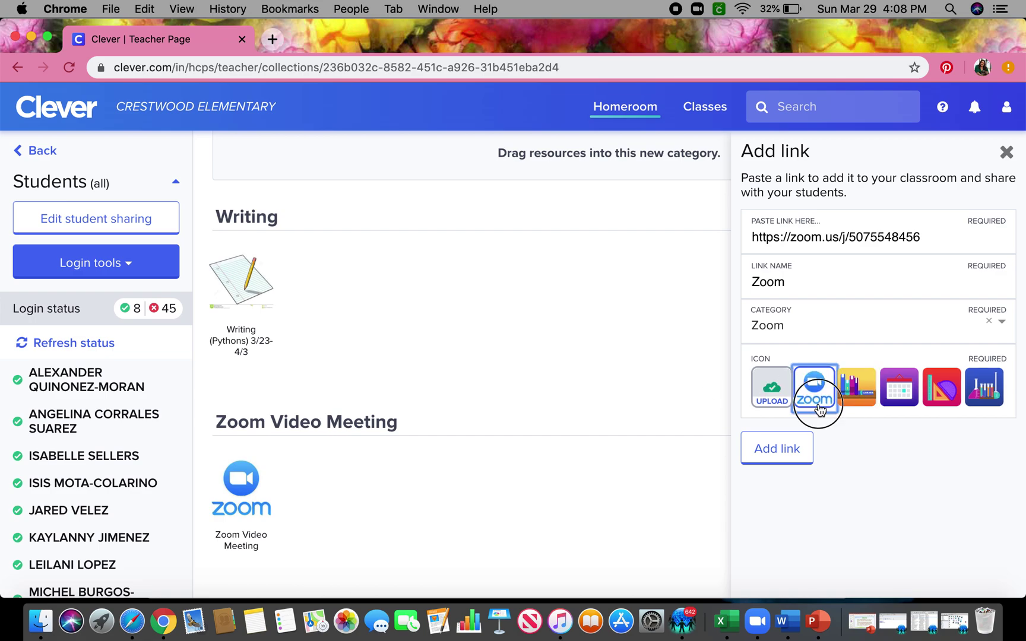
Add the Zoom link with its camera icon to the Zoom category
{"action": "left_click", "coordinate": [790, 450]}
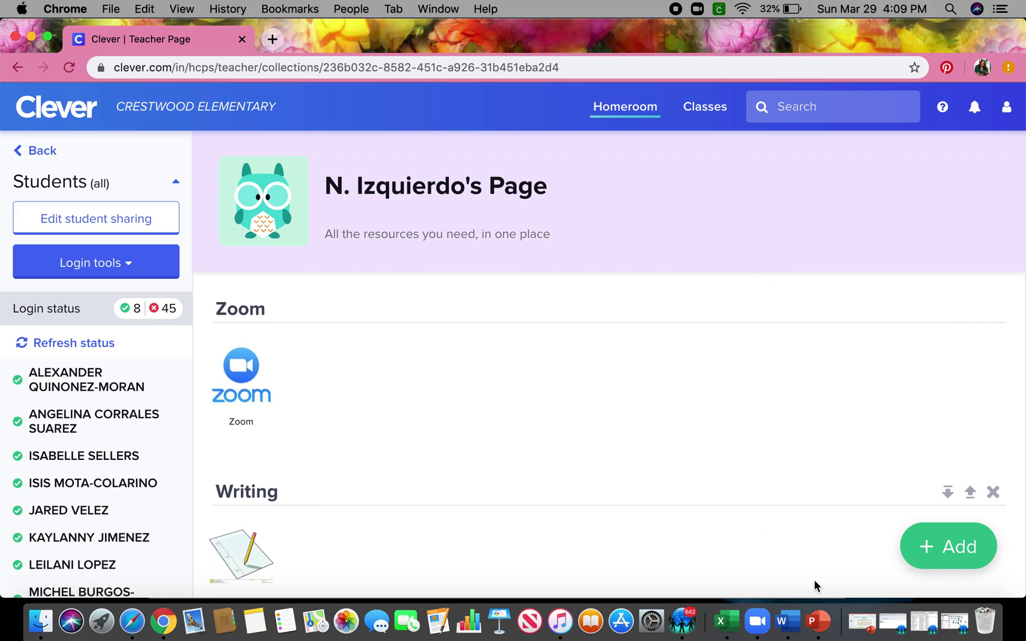
{"action": "left_click", "coordinate": [757, 621]}
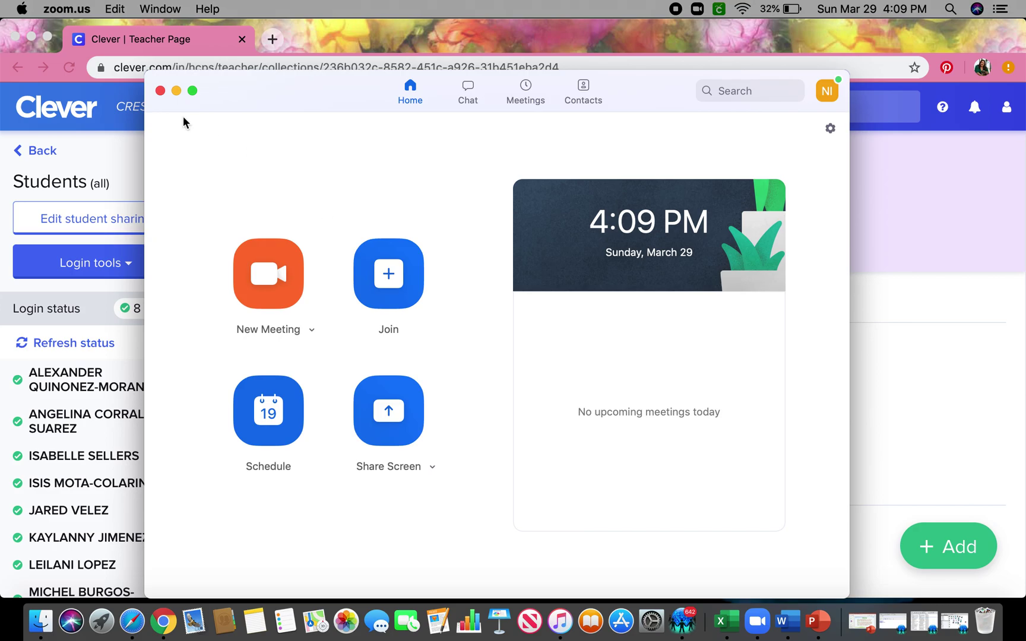
{"action": "left_click", "coordinate": [192, 90]}
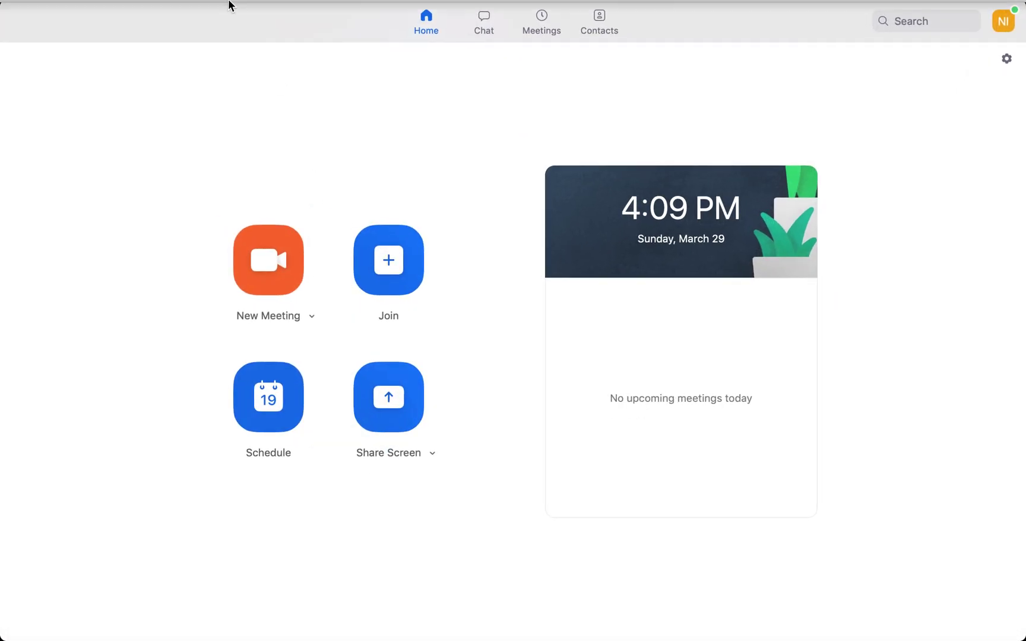
{"action": "left_click", "coordinate": [41, 28]}
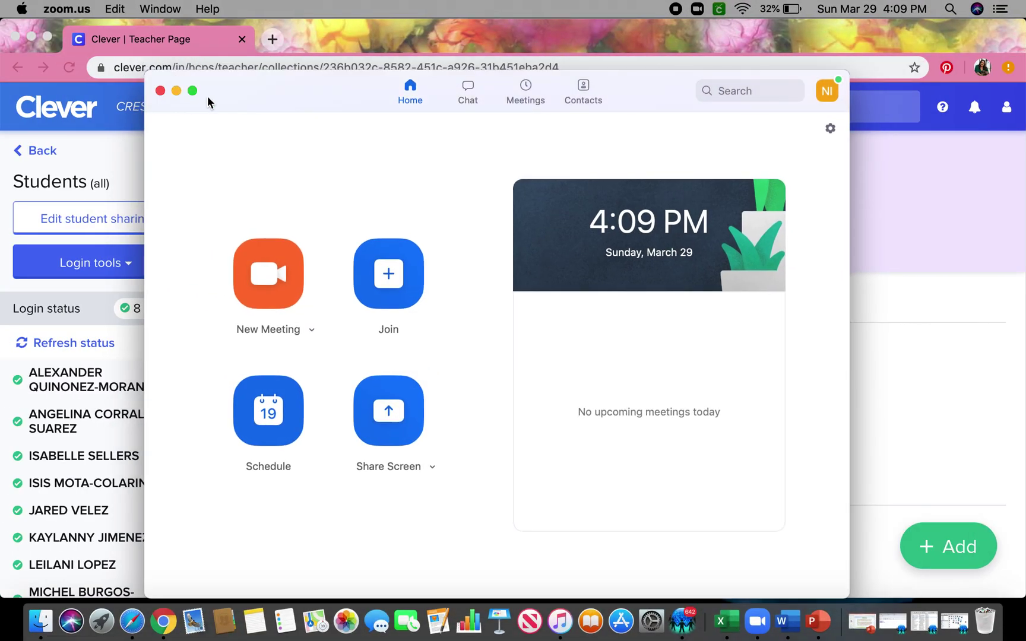
{"action": "left_click", "coordinate": [177, 91]}
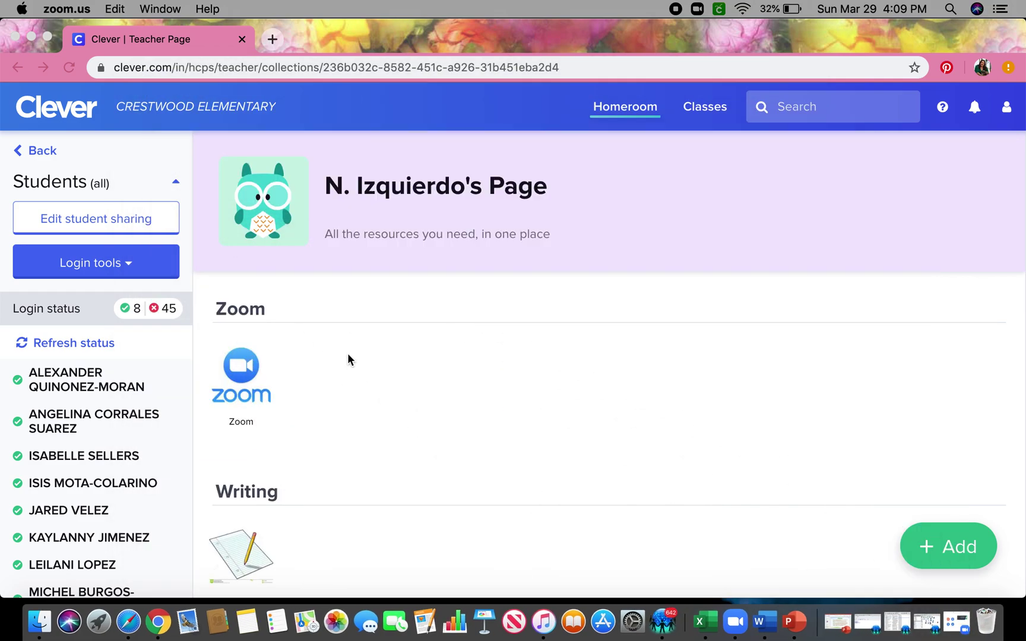